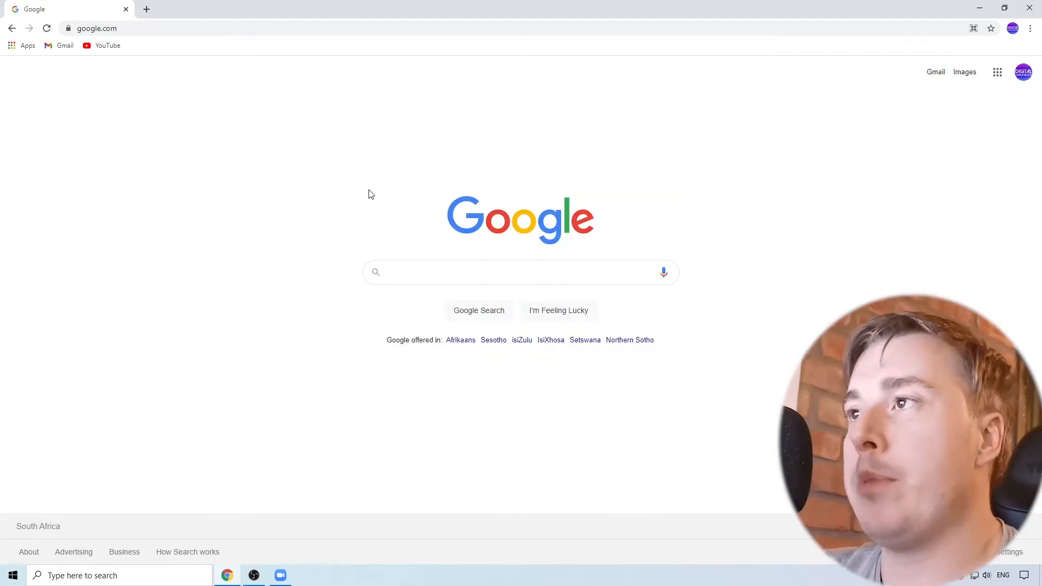
- Open zoom.us and sign in to the existing Zoom account
left_click(297, 30)
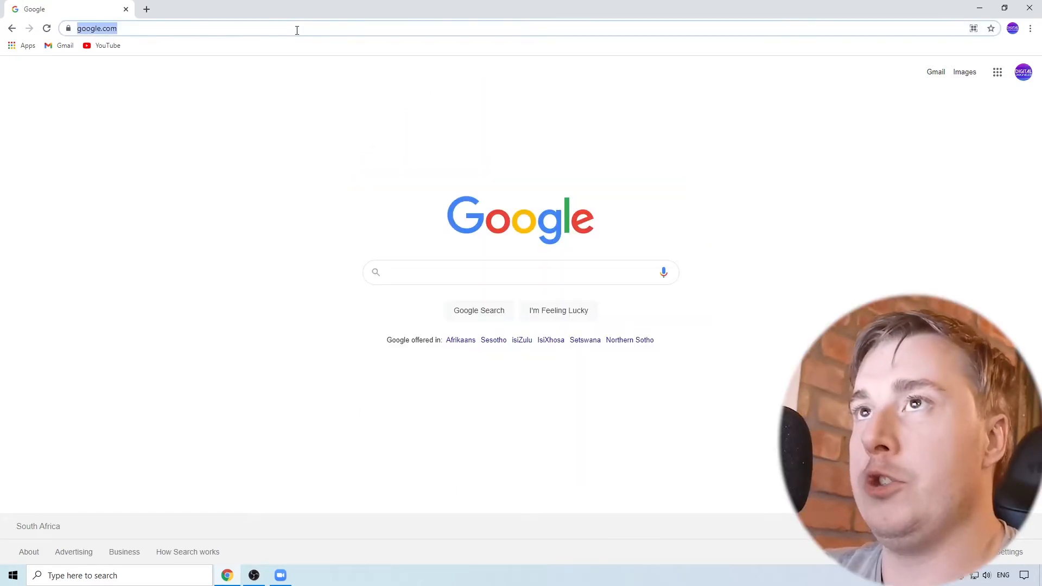
type("zoom.")
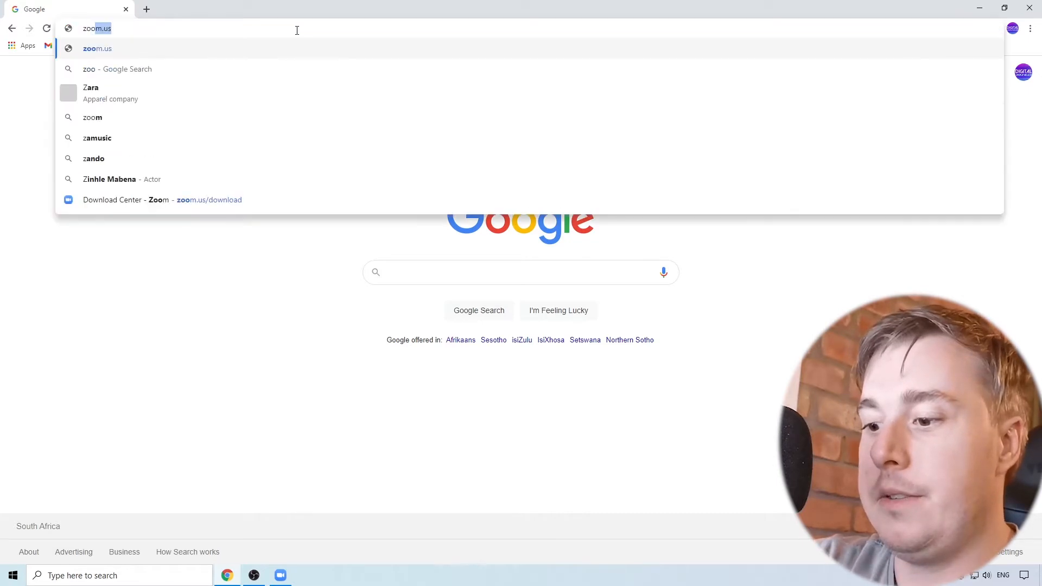
type("us")
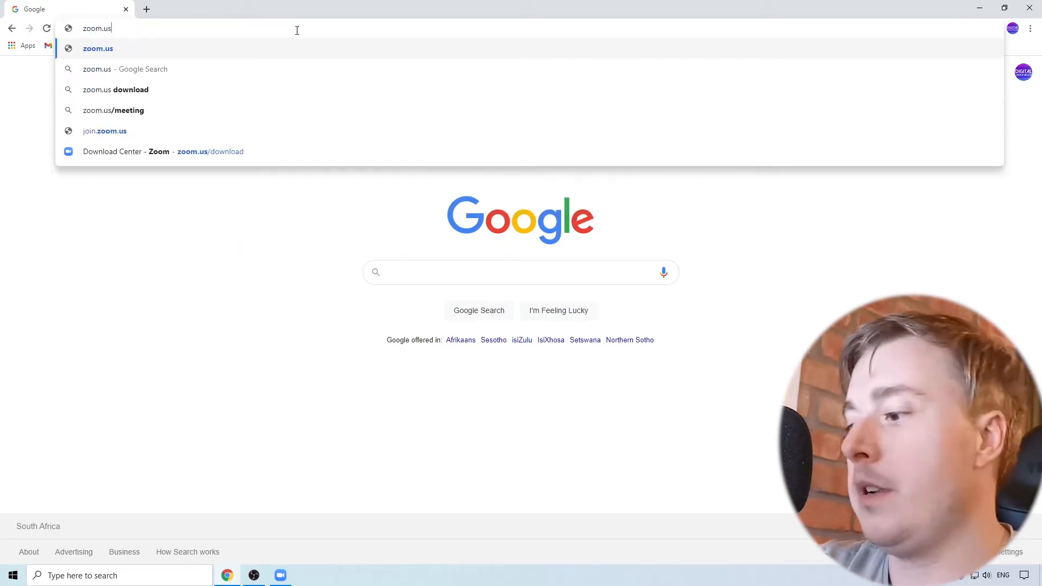
key("Return")
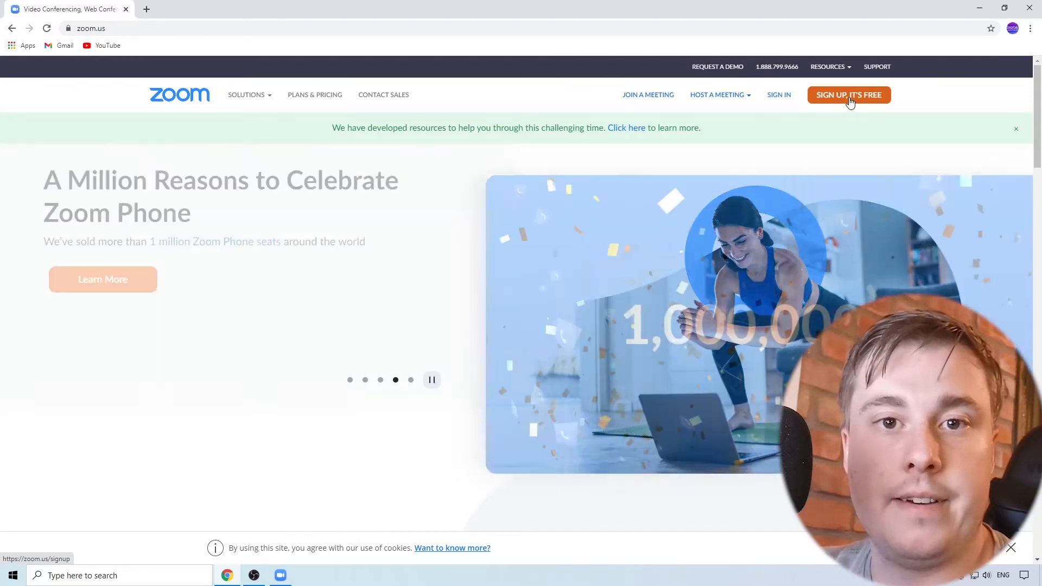
left_click(780, 100)
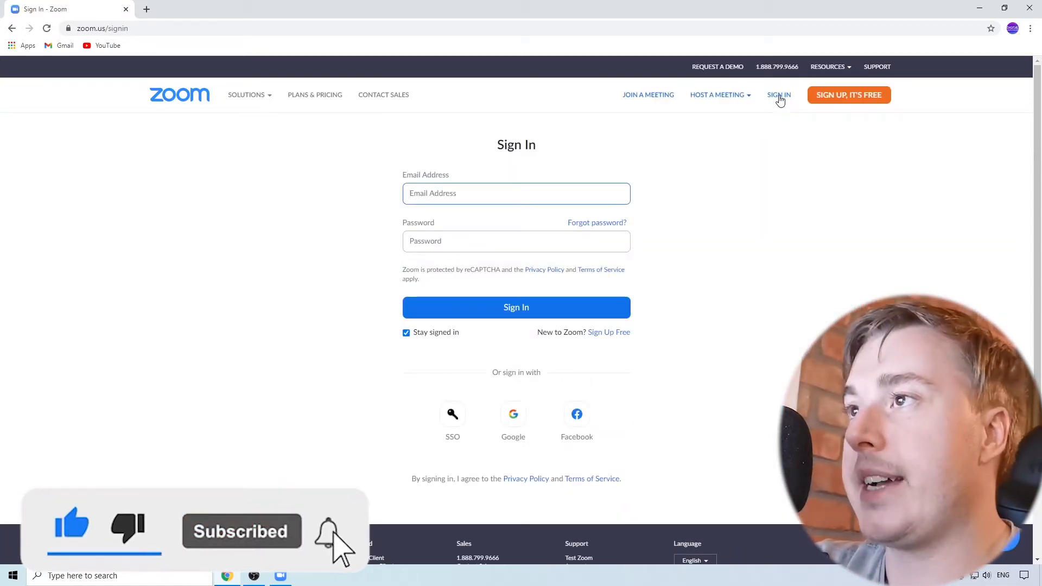
left_click(516, 309)
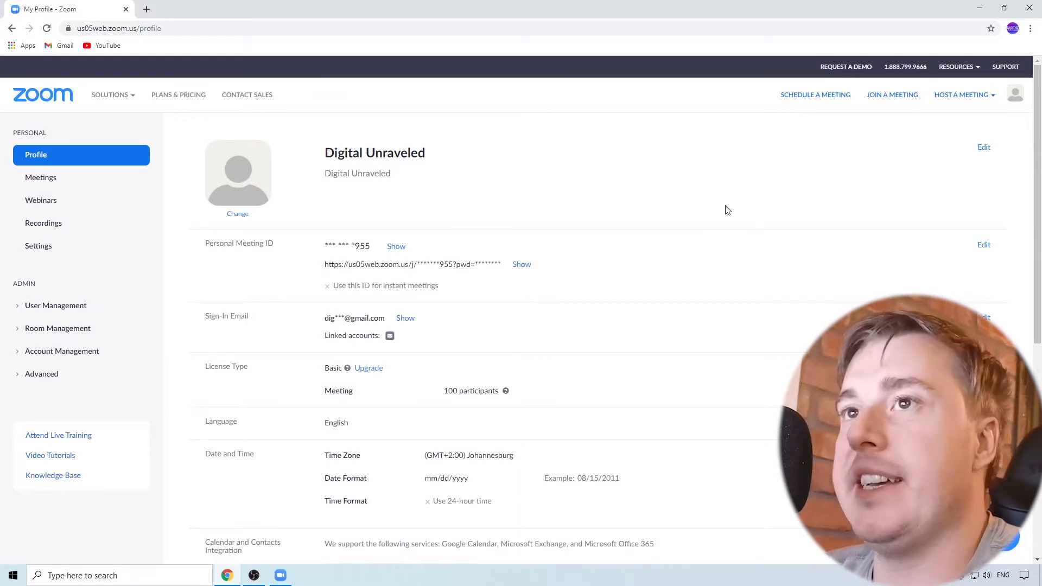
- Start scheduling a new meeting and set its topic to "Test Meeting"
left_click(50, 179)
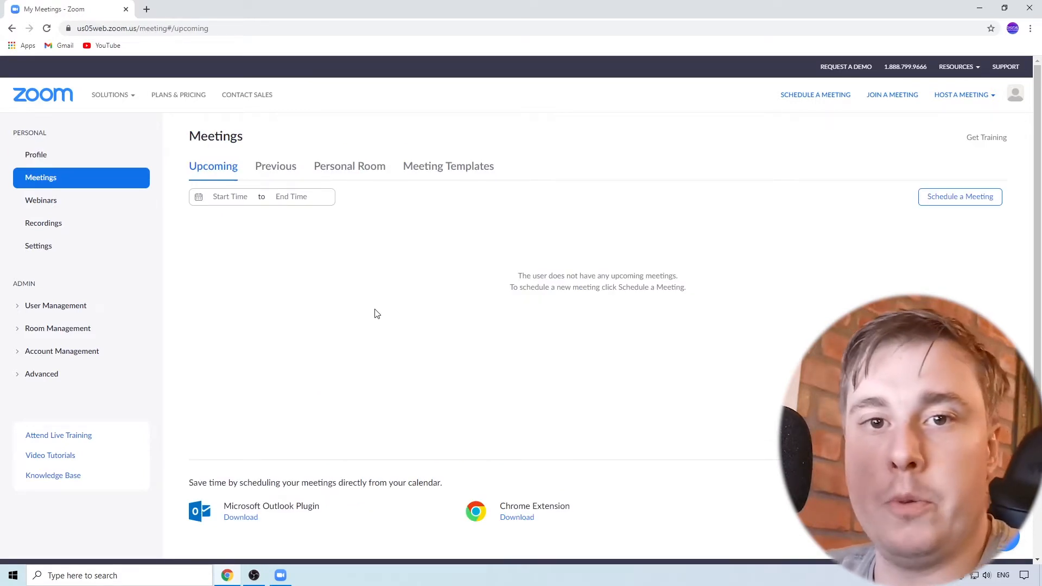
left_click(954, 200)
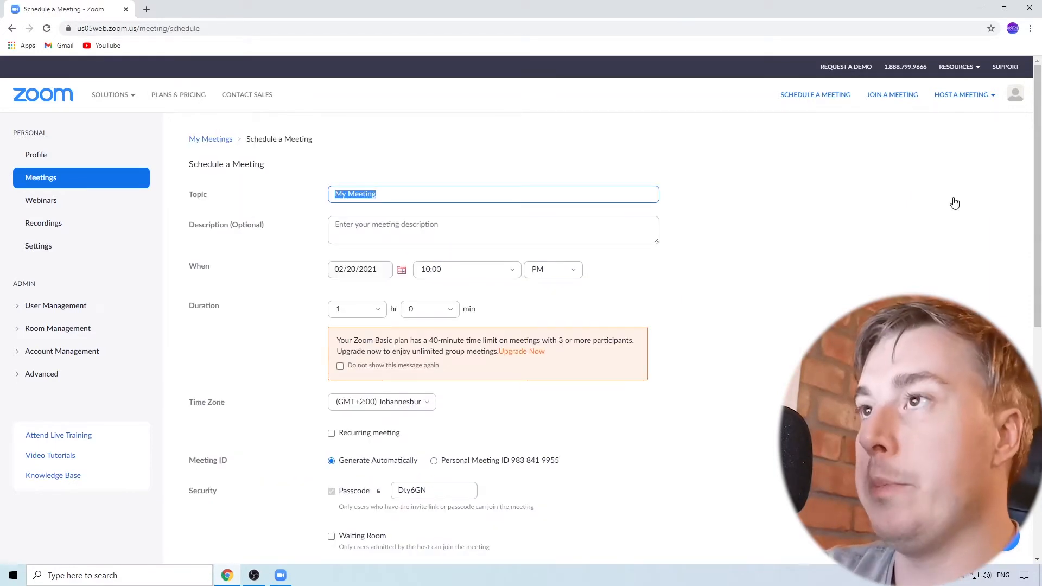
type("Test")
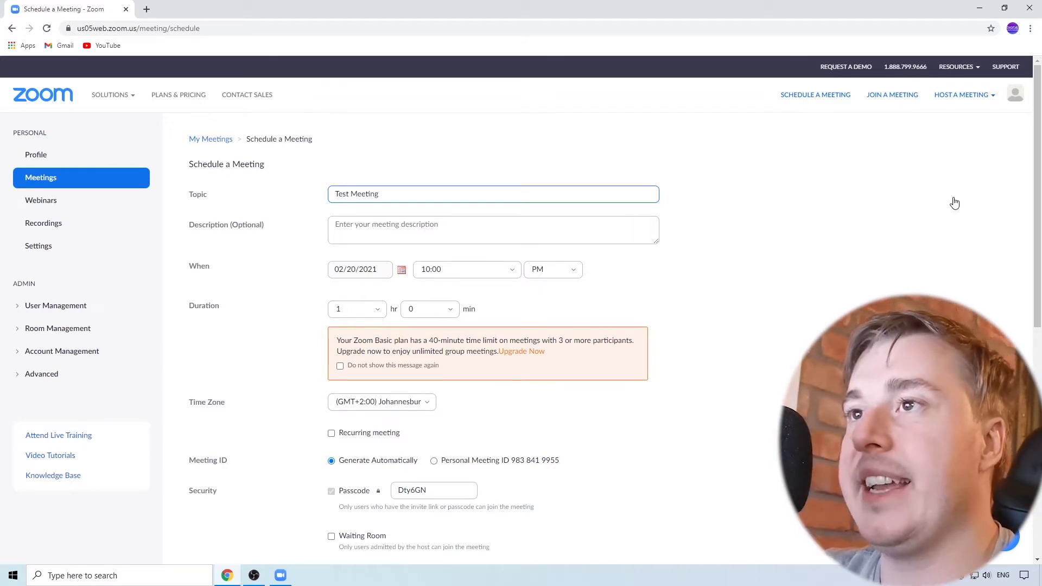
left_click(695, 297)
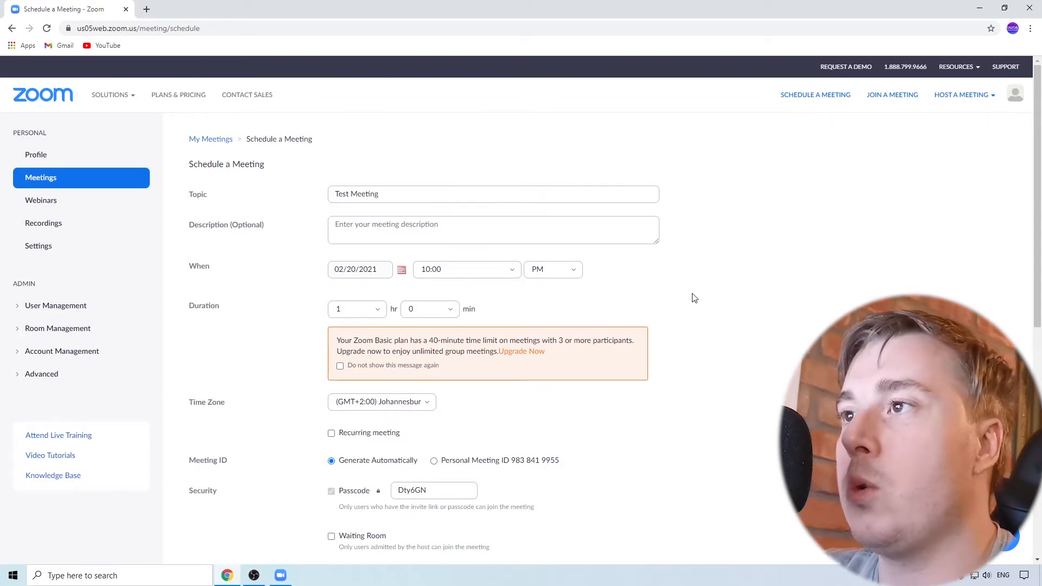
- Set the meeting's date to 02/26/2021 and its 10:00 start time to AM
left_click(402, 274)
left_click(401, 271)
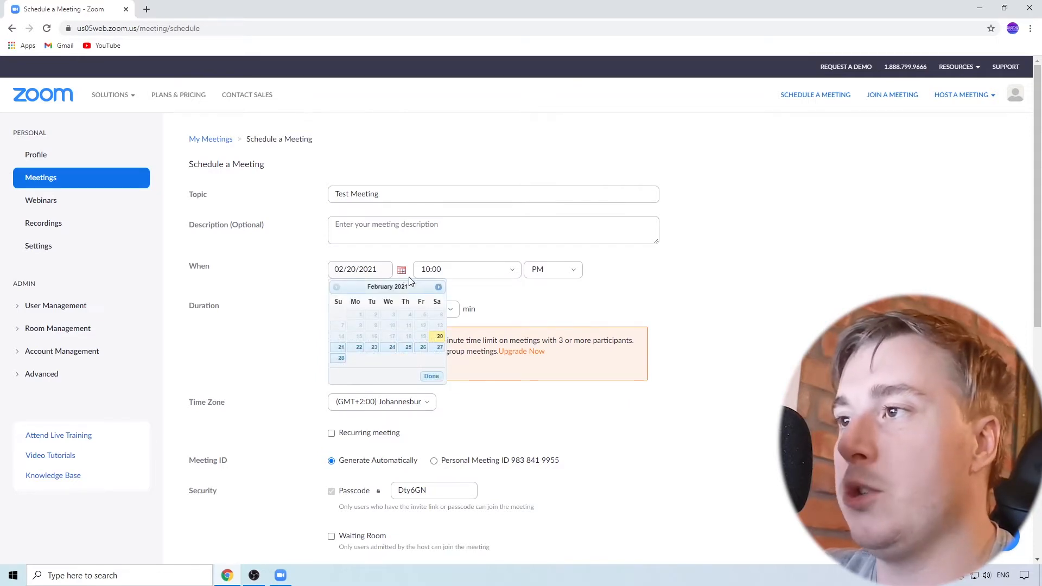
left_click(423, 349)
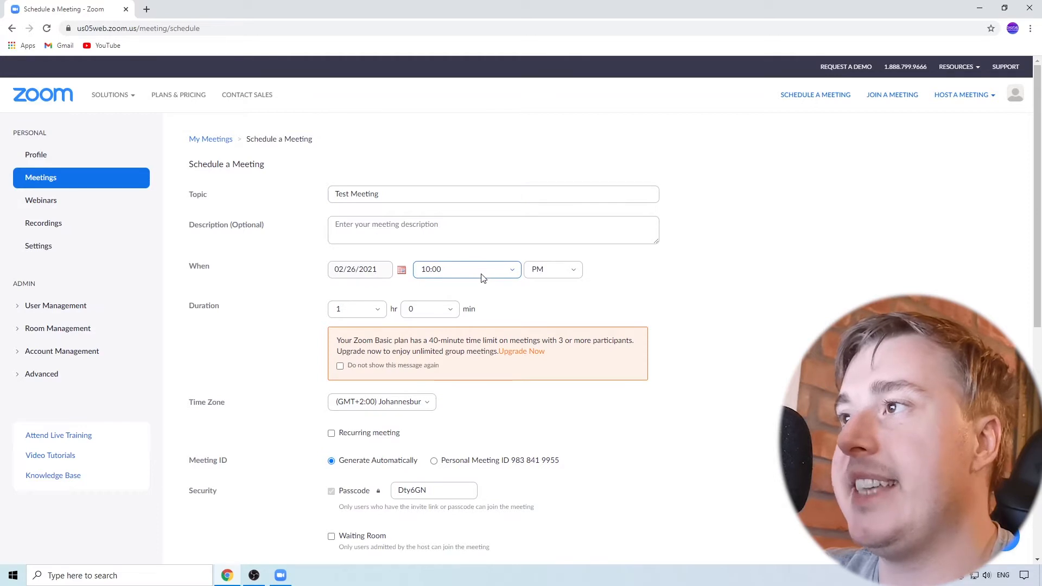
left_click(571, 272)
left_click(542, 298)
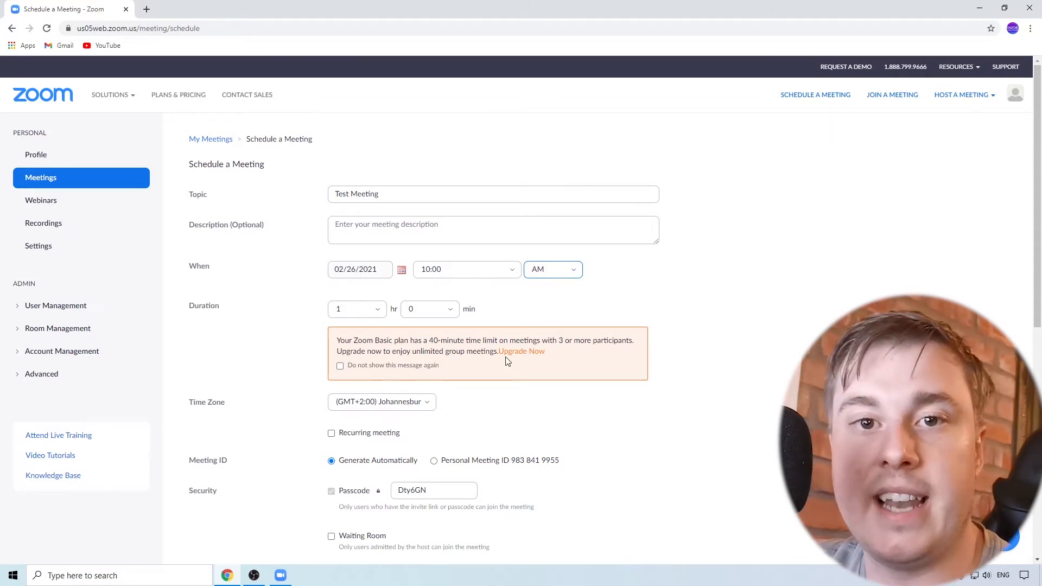
- Check the time zone choices for the meeting without changing the selection
scroll(507, 362, "down", 1)
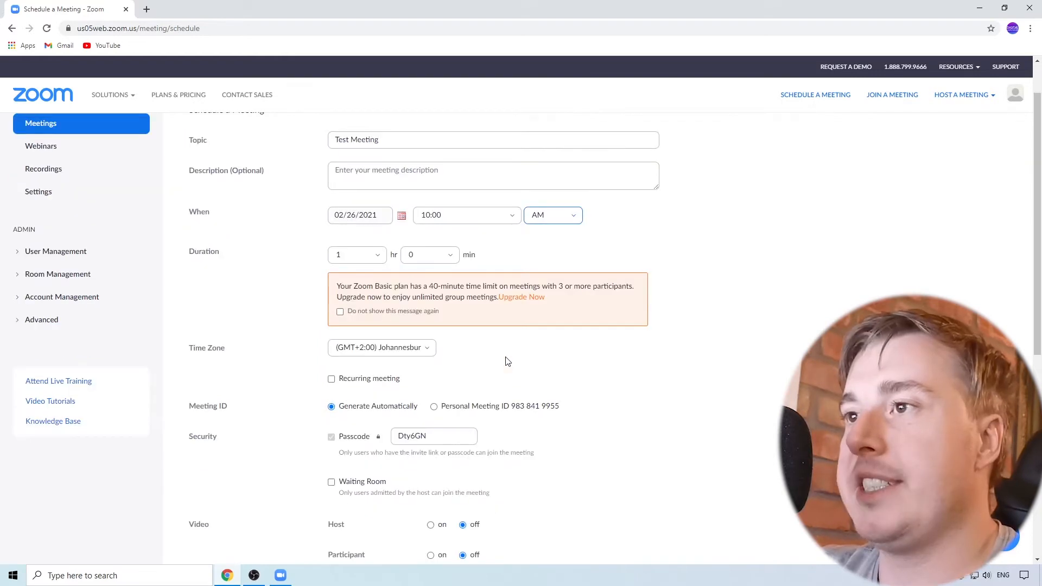
left_click(424, 348)
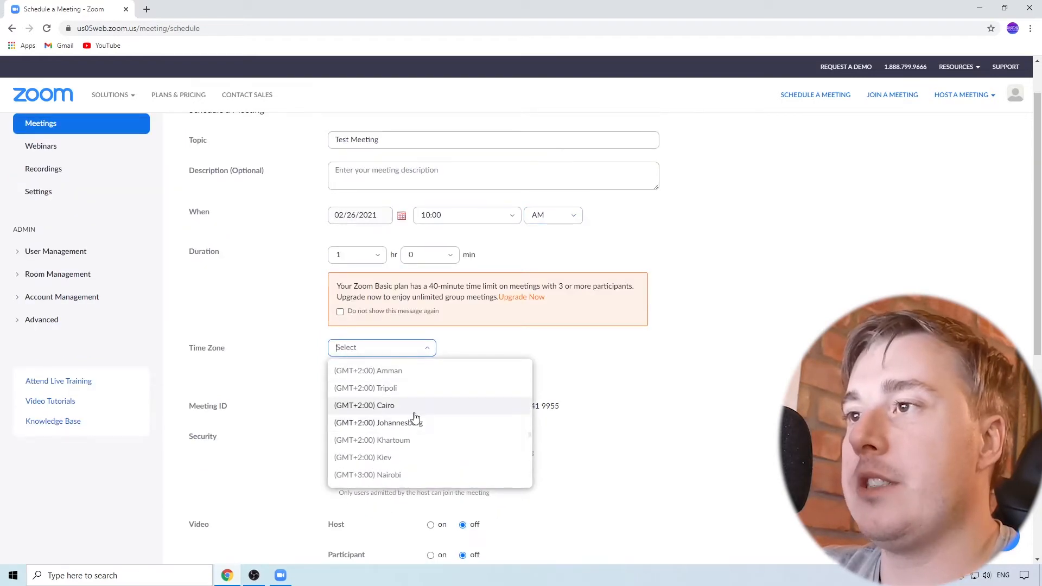
left_click(489, 337)
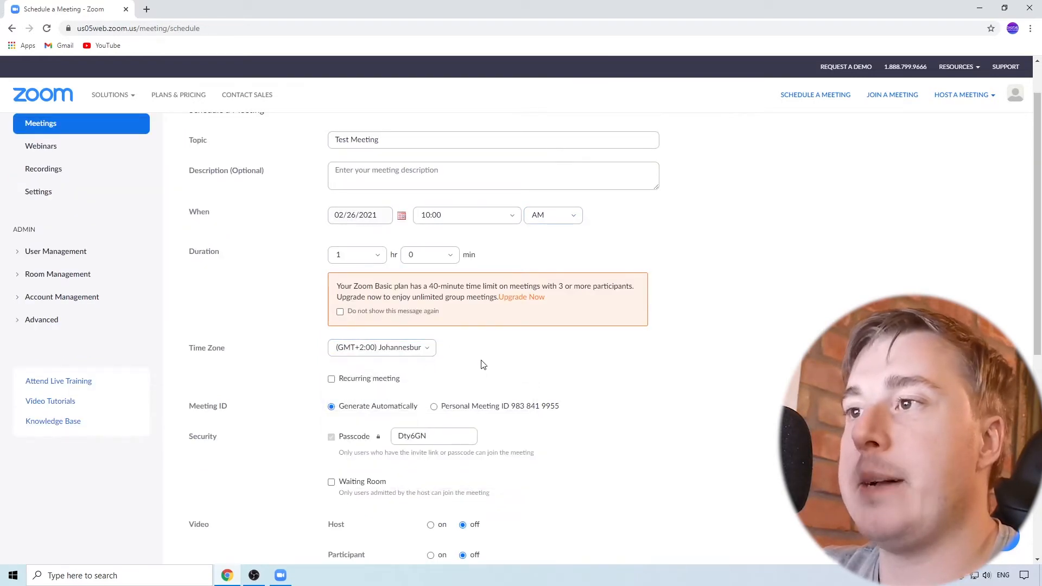
- Try the Recurring meeting option, look through its recurrence choices, and switch it off again
scroll(483, 365, "down", 1)
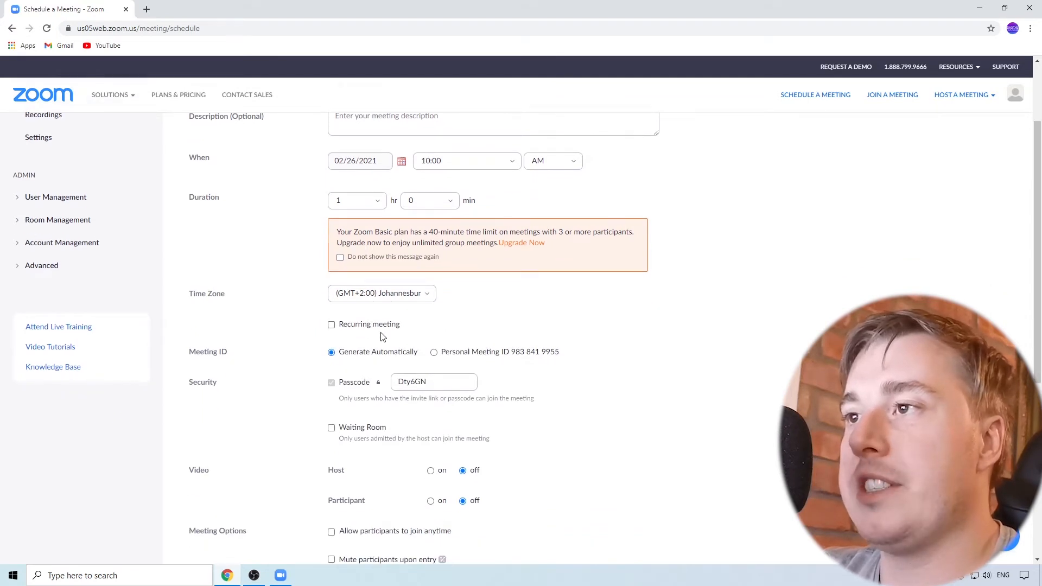
left_click(331, 325)
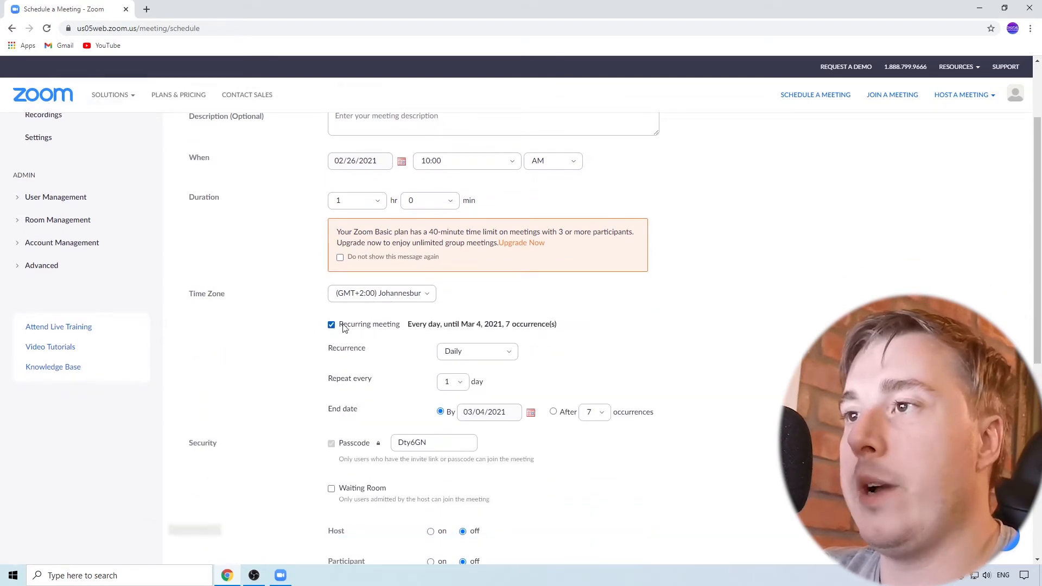
left_click(331, 325)
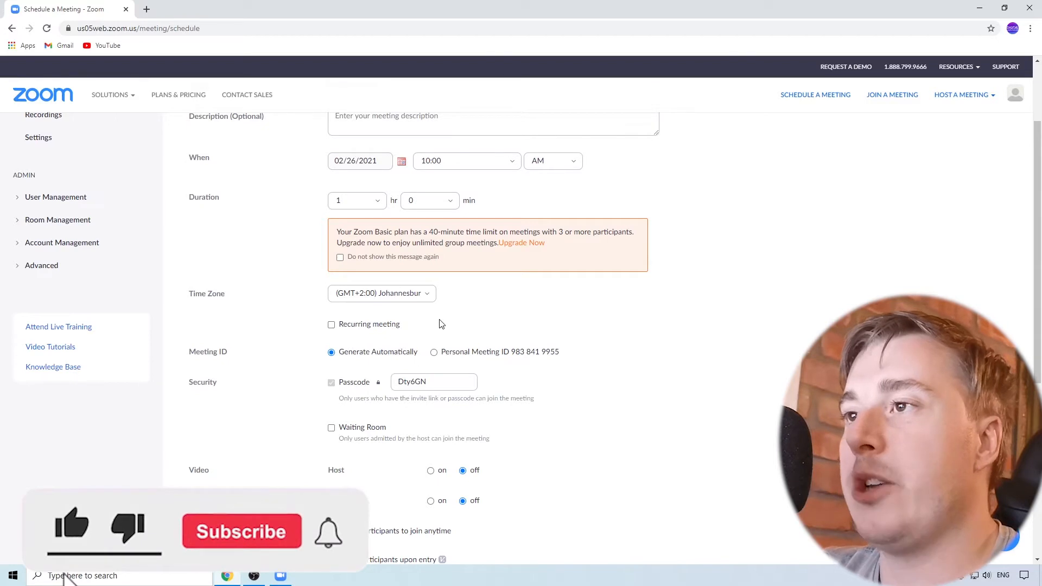
left_click(331, 326)
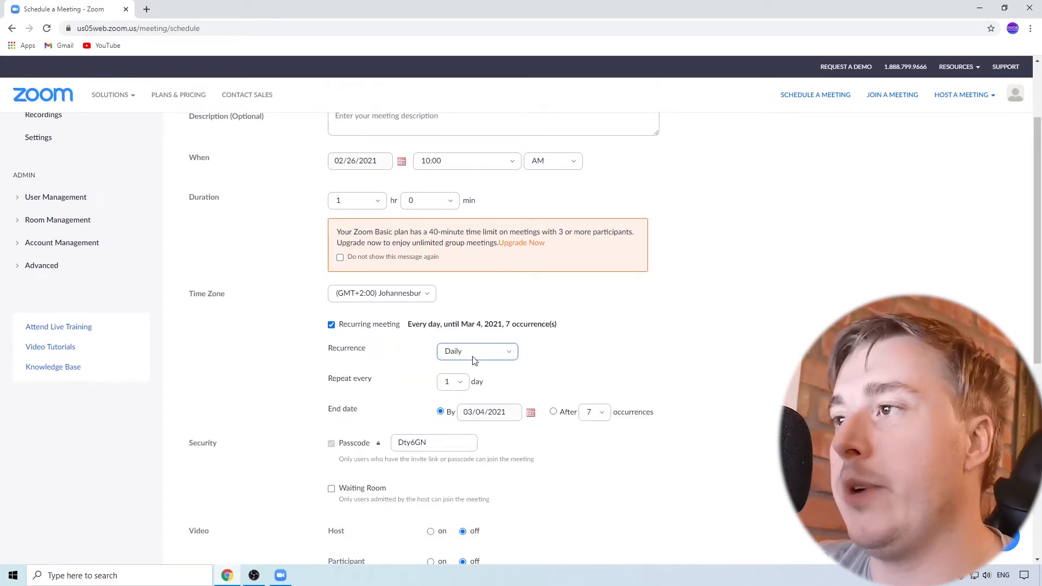
left_click(493, 353)
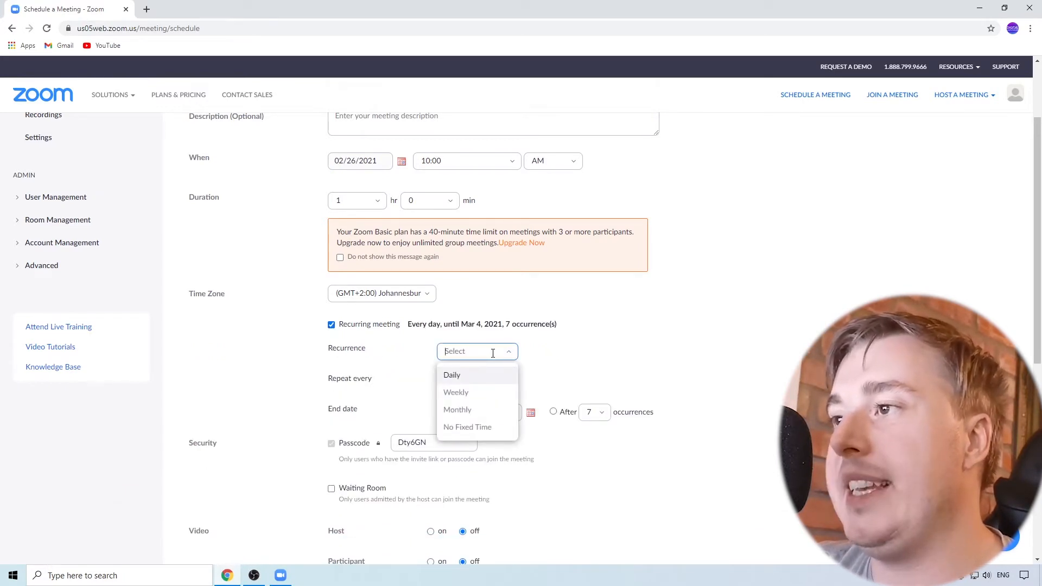
left_click(553, 354)
left_click(332, 326)
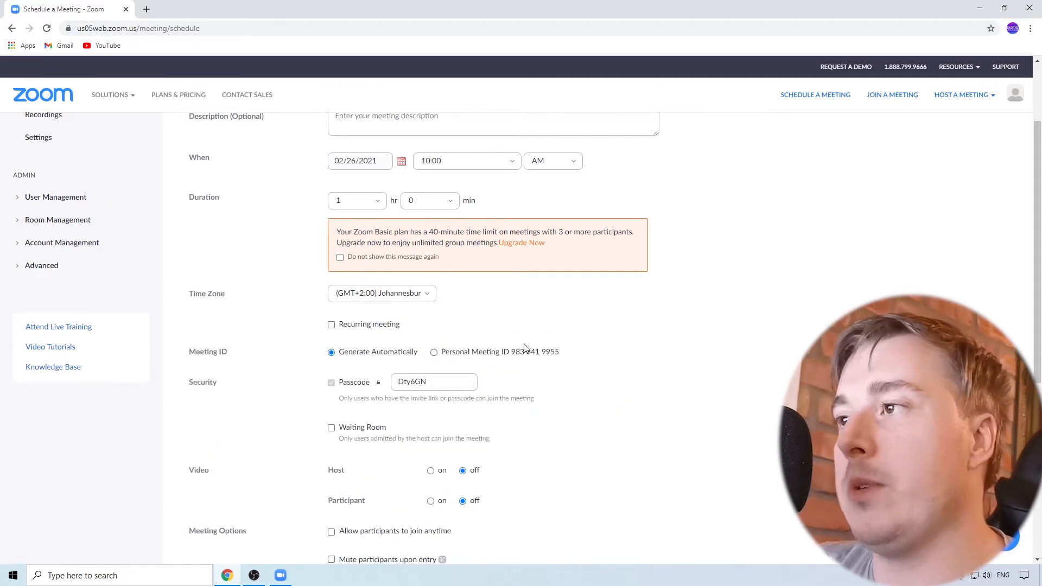
- Enable the Waiting Room in the meeting's security settings, keeping the generated passcode
scroll(637, 338, "down", 1)
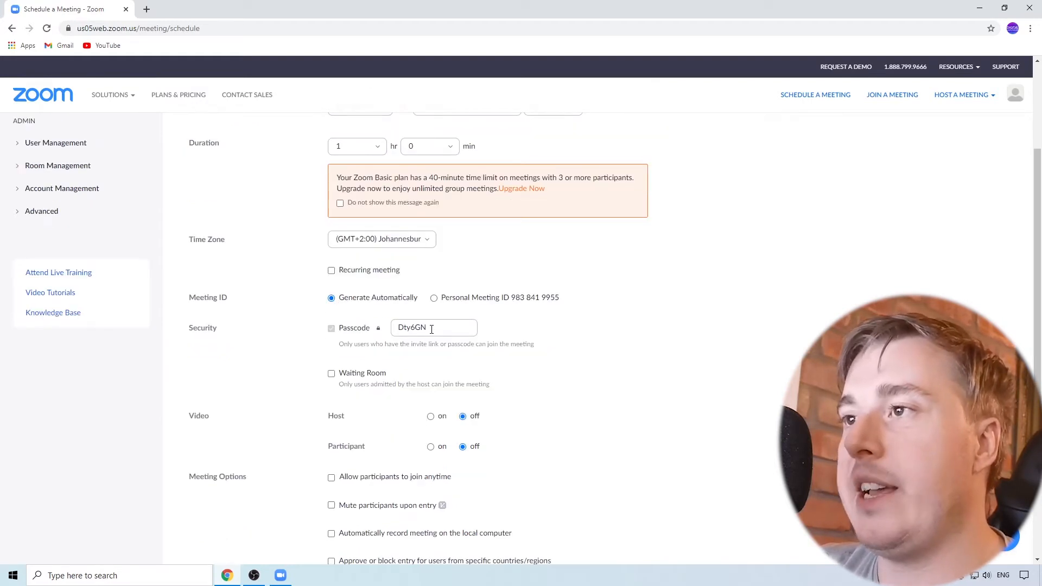
left_click_drag(433, 330, 398, 327)
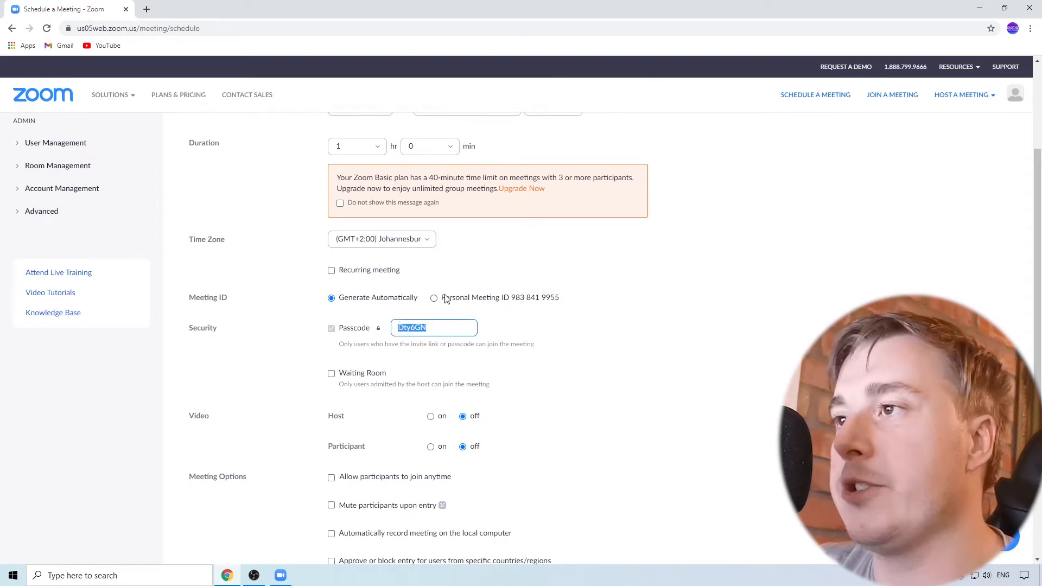
left_click(548, 333)
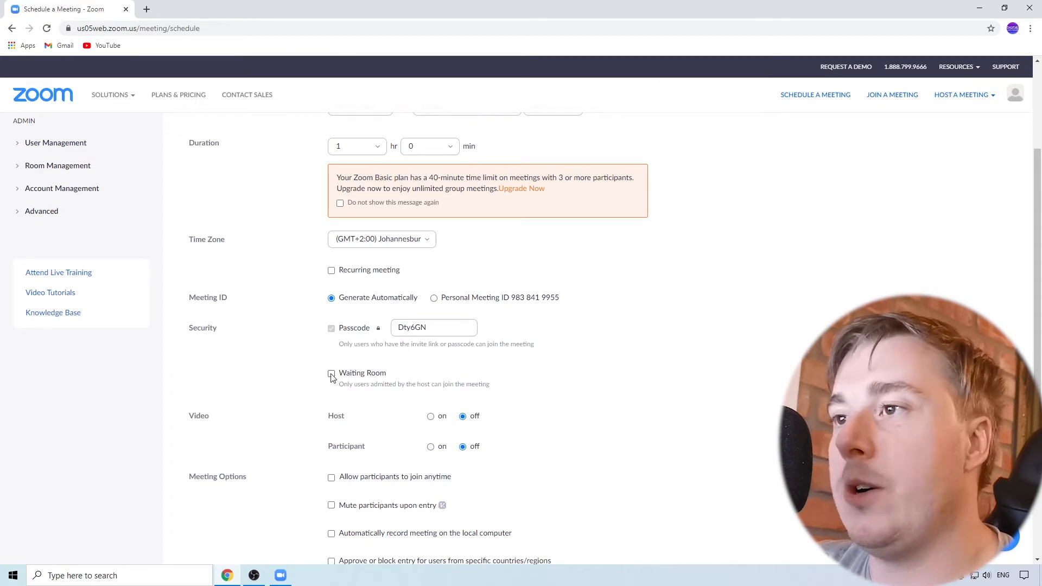
scroll(577, 388, "down", 1)
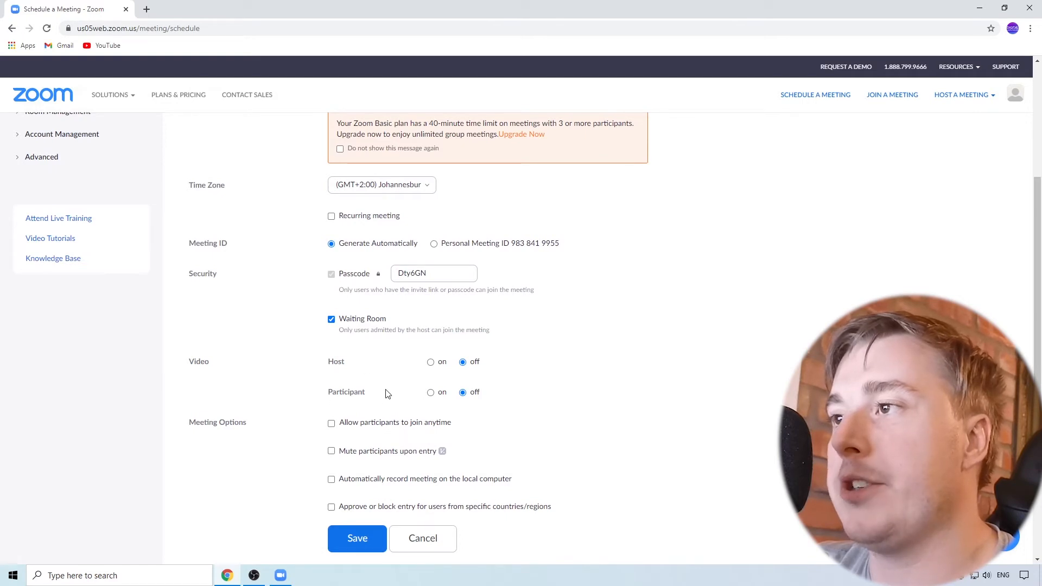
- Try turning on video for host and participants, and set both back to off
left_click(431, 362)
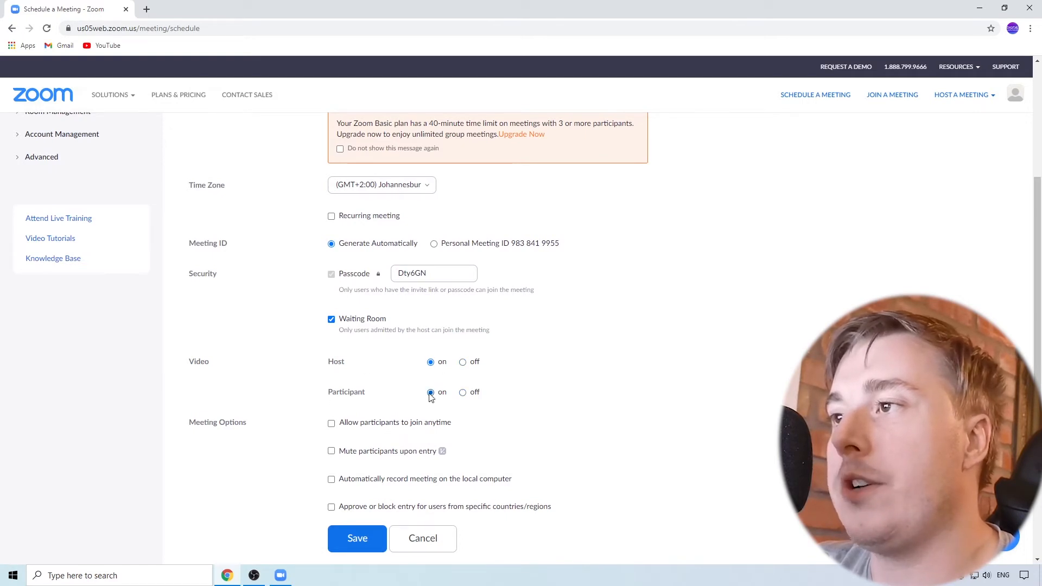
left_click(463, 362)
left_click(462, 393)
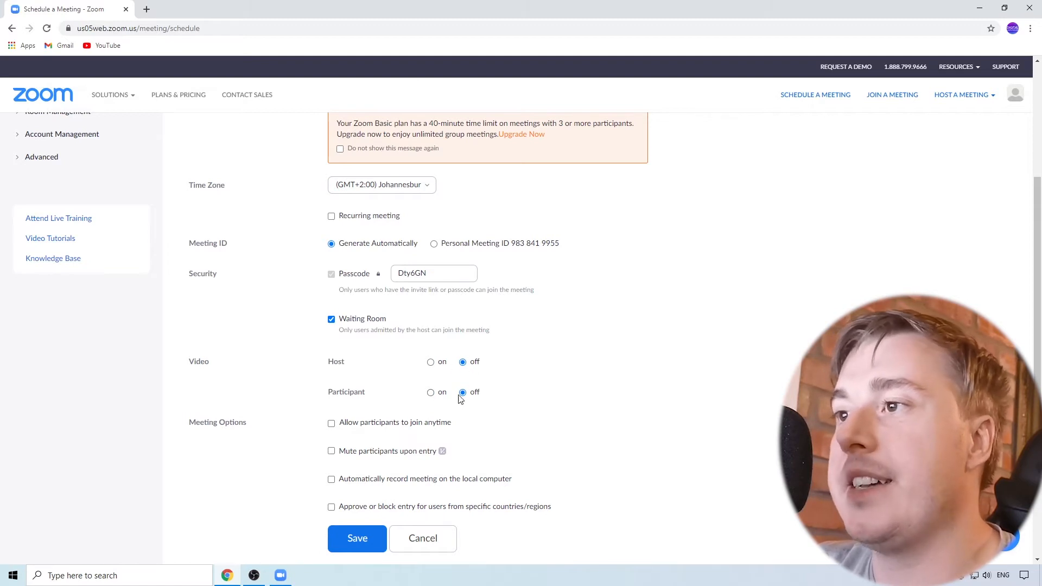
- Enable muting participants upon entry and save the scheduled meeting
scroll(563, 368, "down", 2)
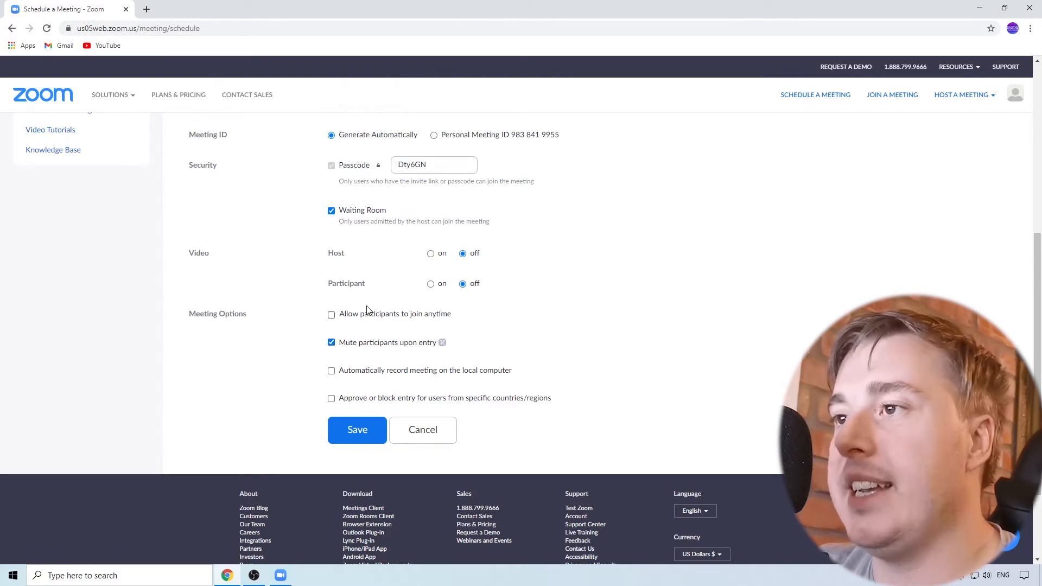
left_click(364, 432)
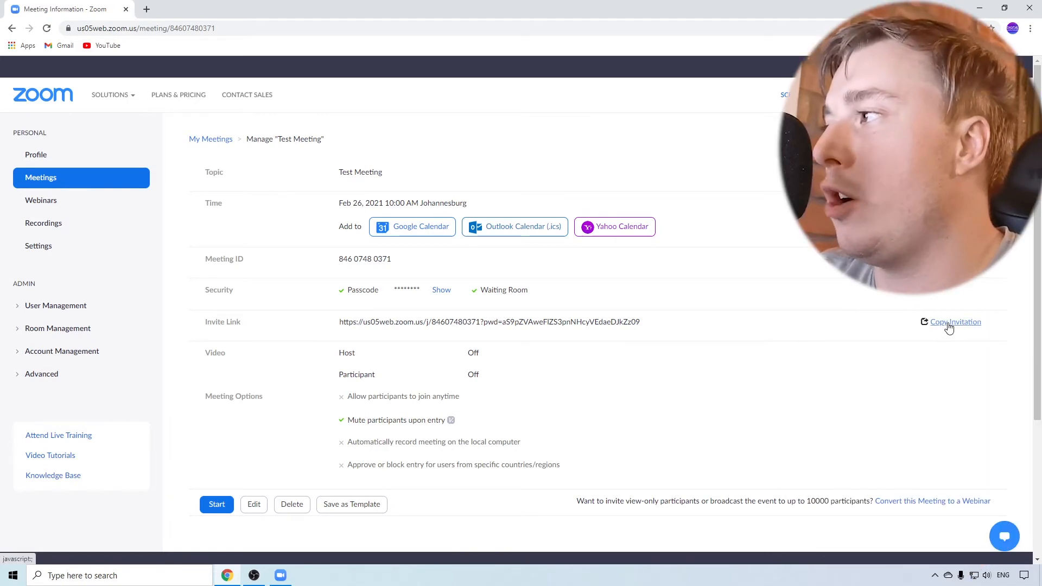
- Open the Test Meeting's invitation and copy its full text to the clipboard
left_click(949, 326)
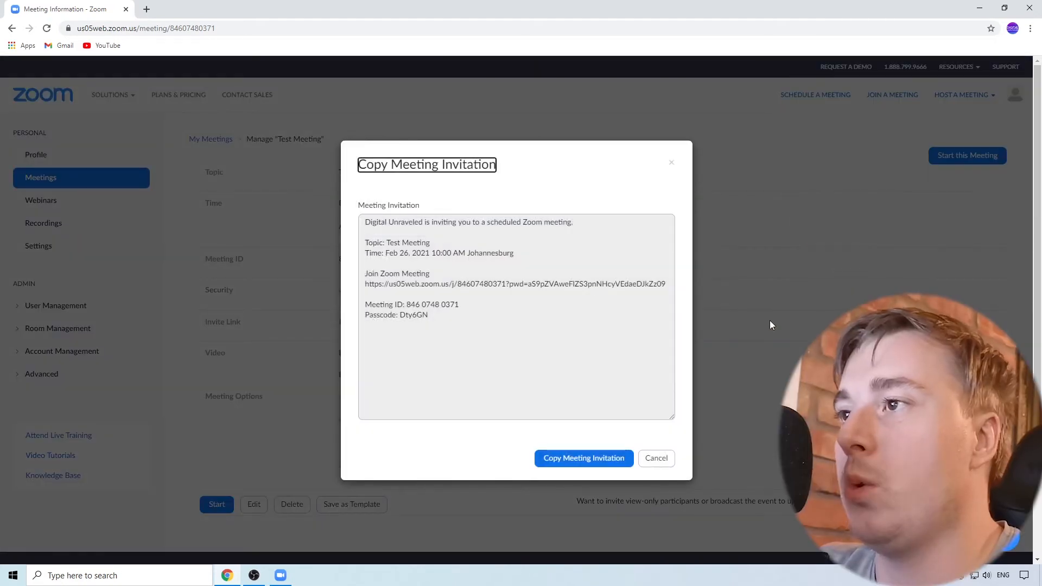
left_click(465, 319)
left_click_drag(465, 318, 363, 218)
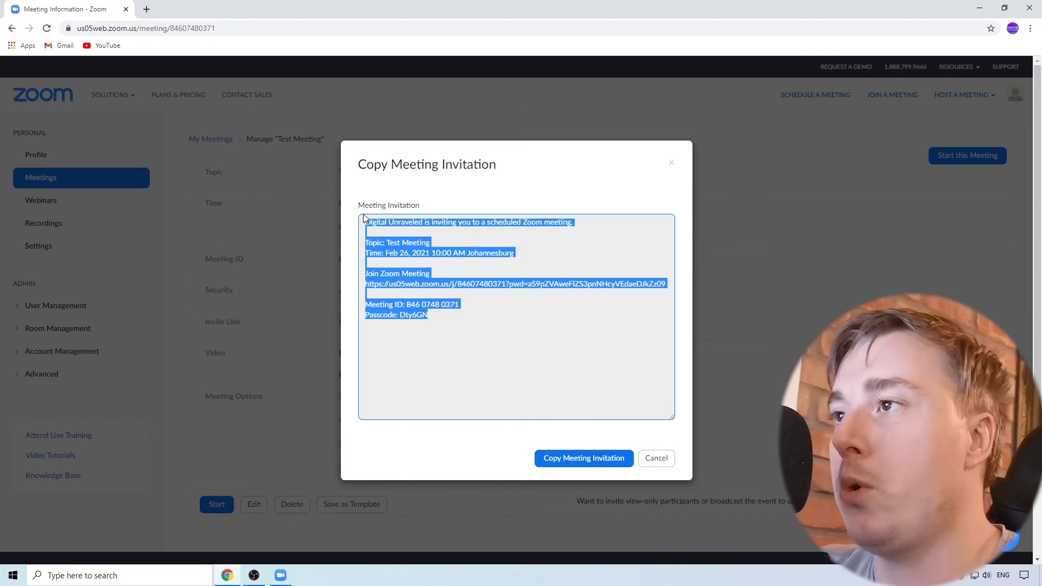
right_click(394, 228)
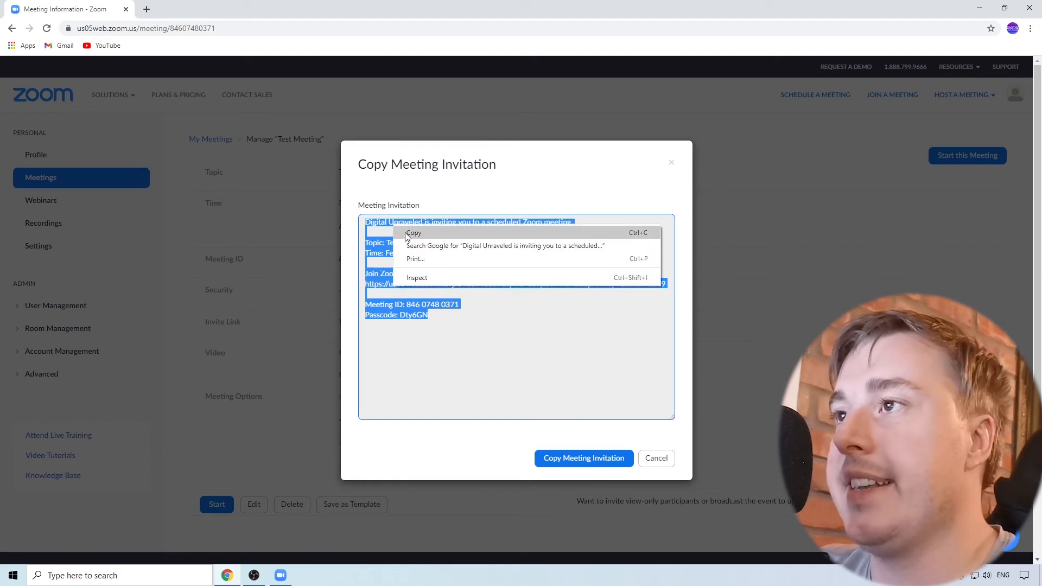
left_click(408, 233)
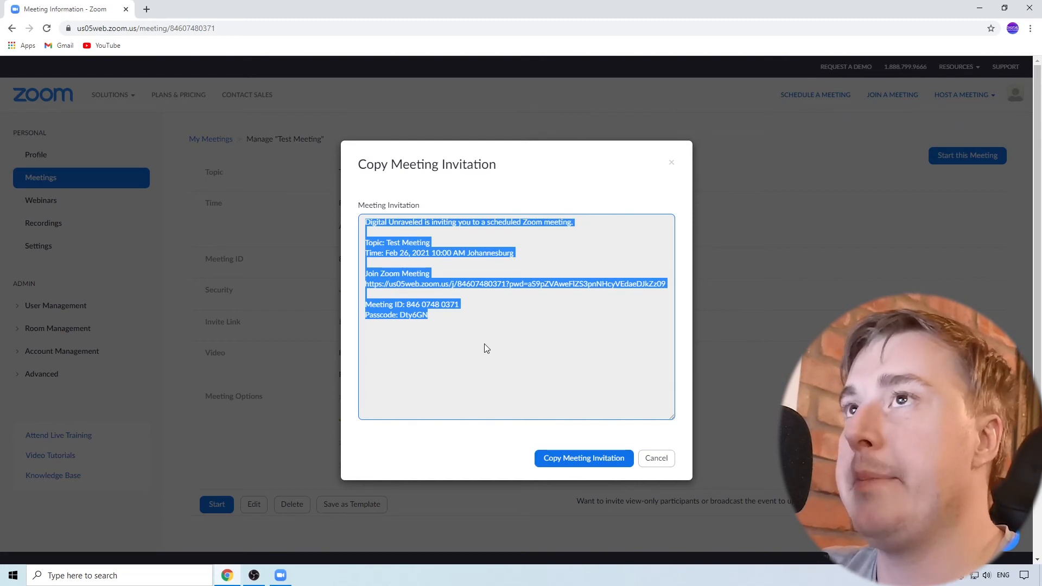
- Open Gmail in a new browser tab and start composing a new email message
key("ctrl+t")
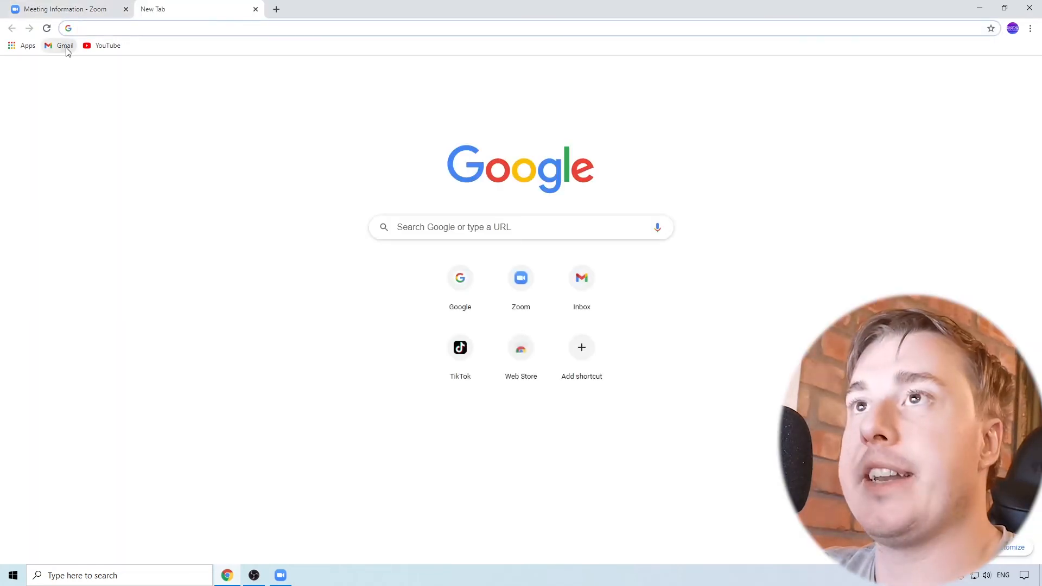
left_click(69, 46)
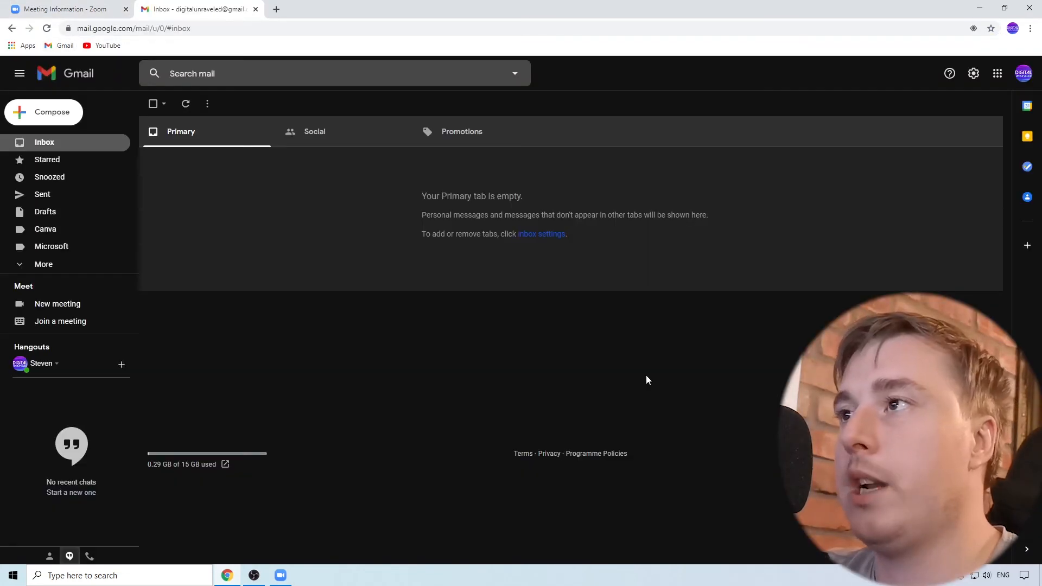
left_click(68, 119)
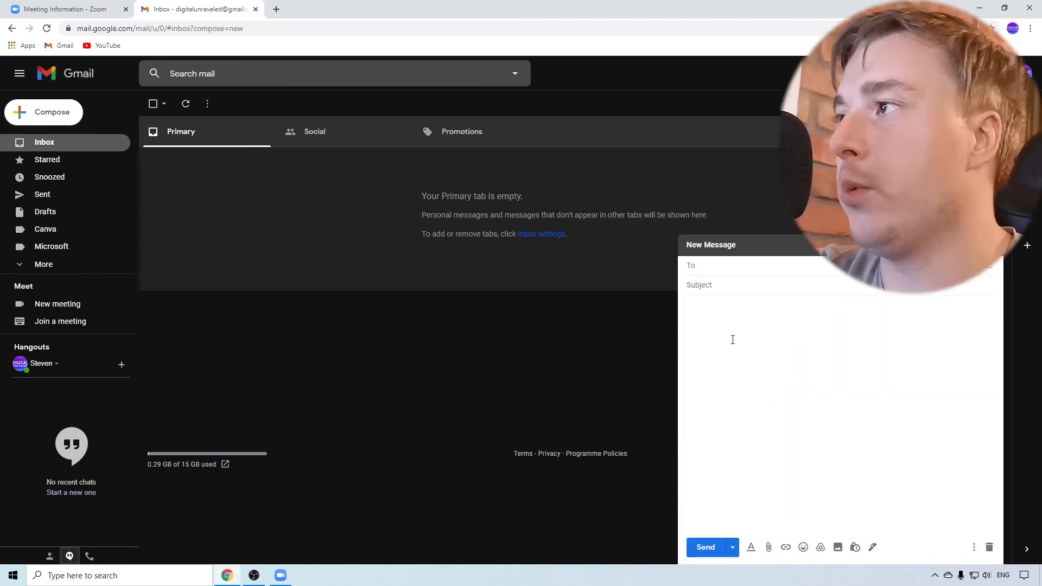
- Fill in the recipient's email address and set the message subject to "Test Meeting"
key("ctrl+v")
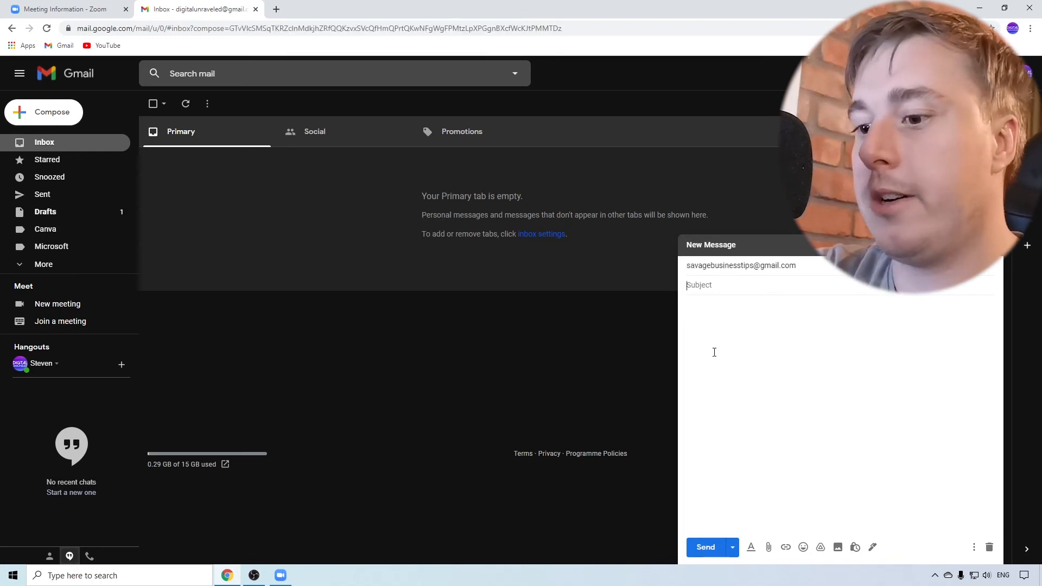
key("Tab")
type("Test M")
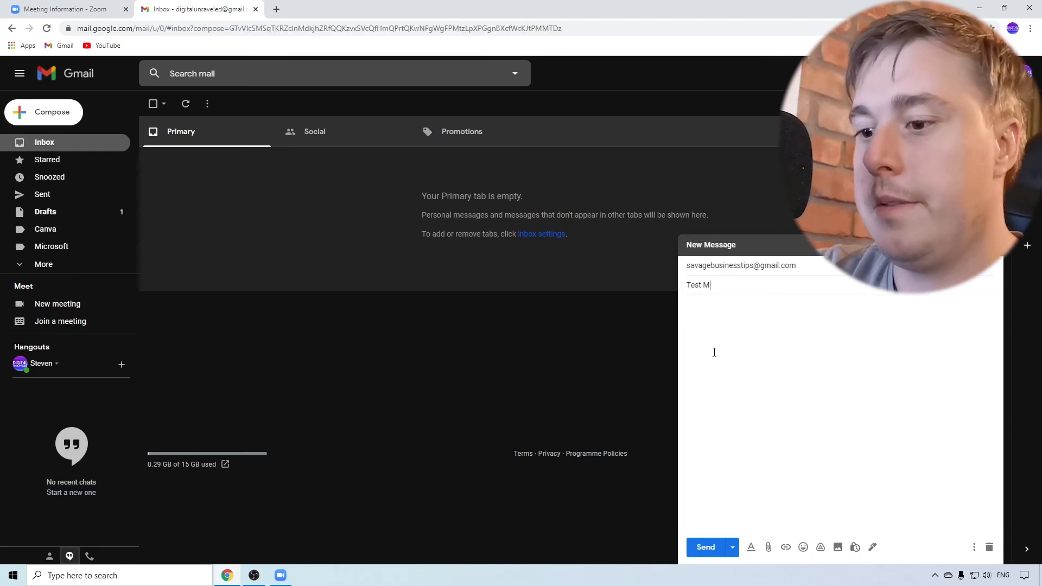
type("eeting")
key("Tab")
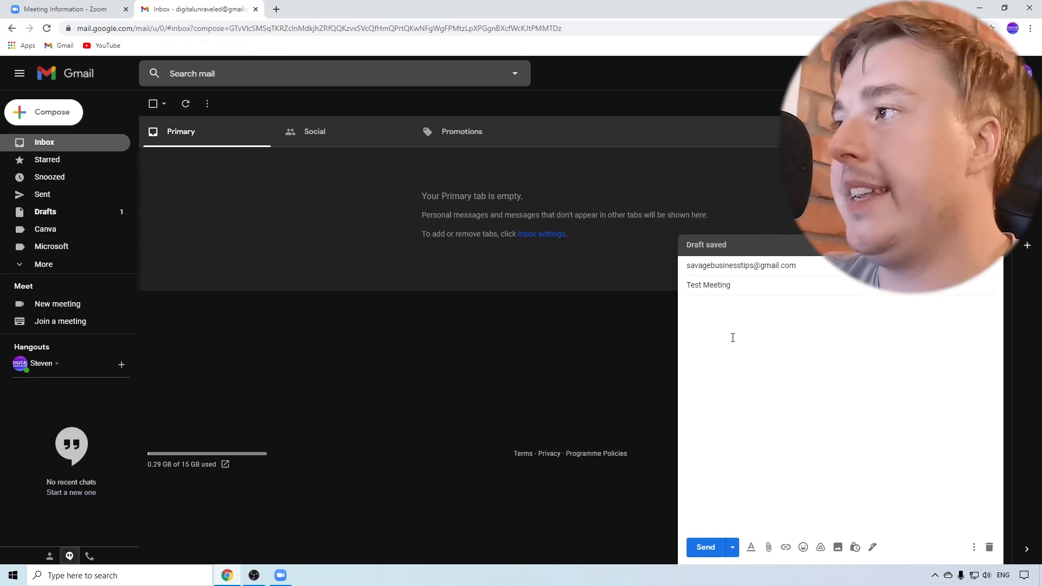
- Paste the copied Zoom invitation, including its join link and meeting passcode, into the message body and send the email
right_click(744, 342)
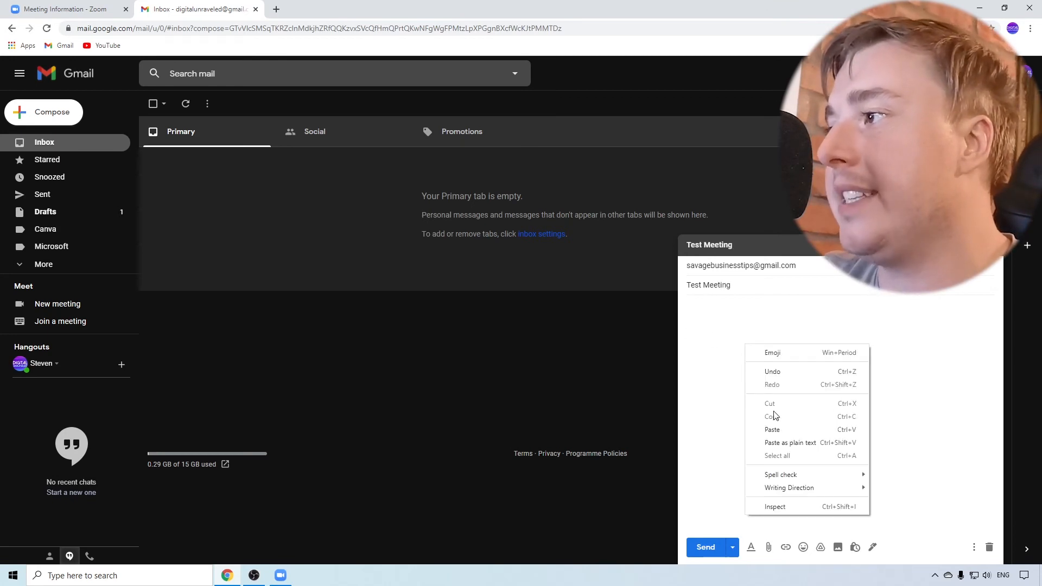
left_click(778, 425)
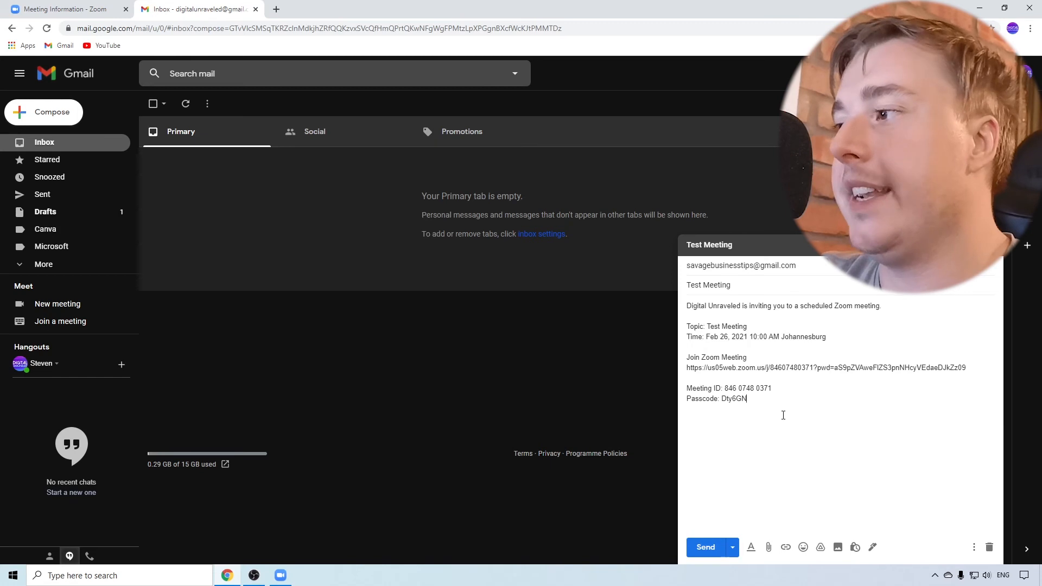
left_click(708, 547)
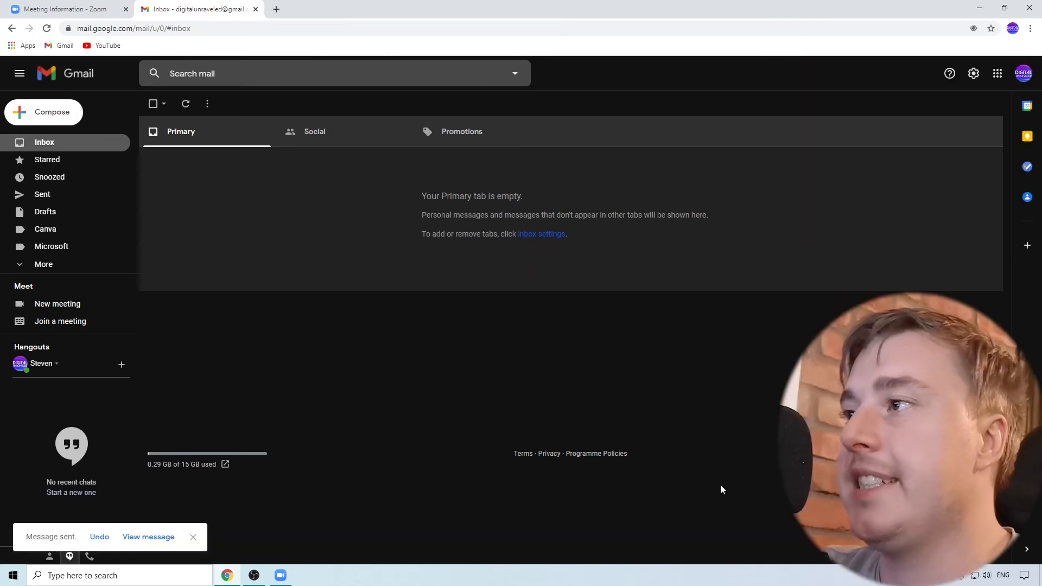
- Switch to the recipient's Gmail account to view the received Test Meeting invitation email
left_click(1024, 73)
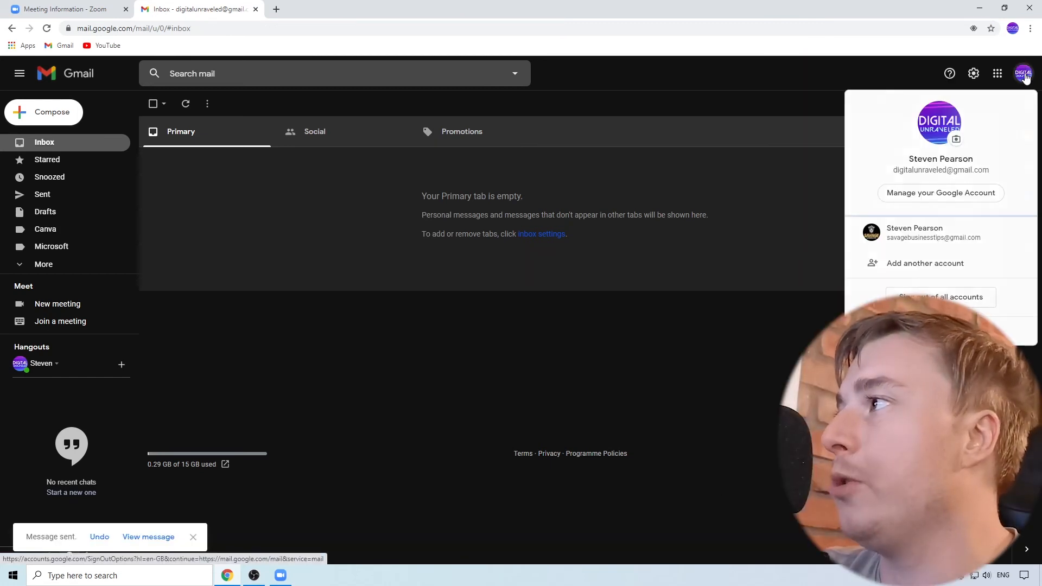
left_click(930, 240)
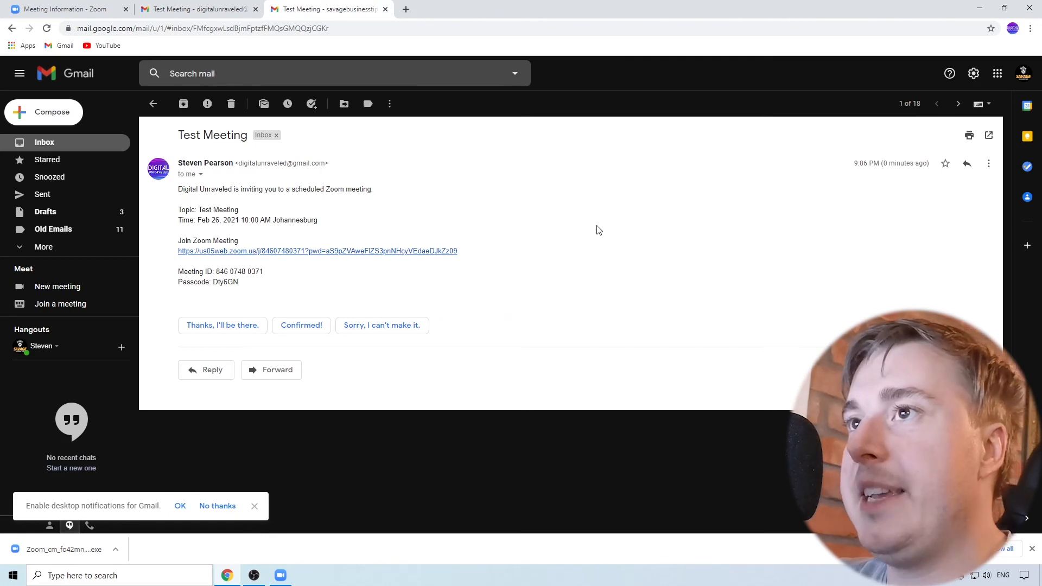